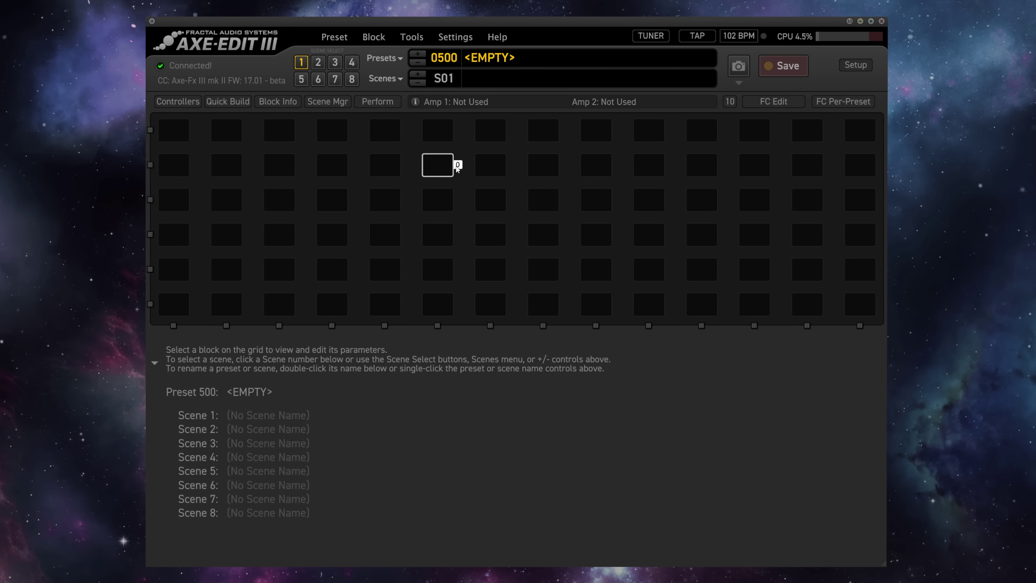
Open the Fractal-Bot utility from within the editor.
left_click(410, 38)
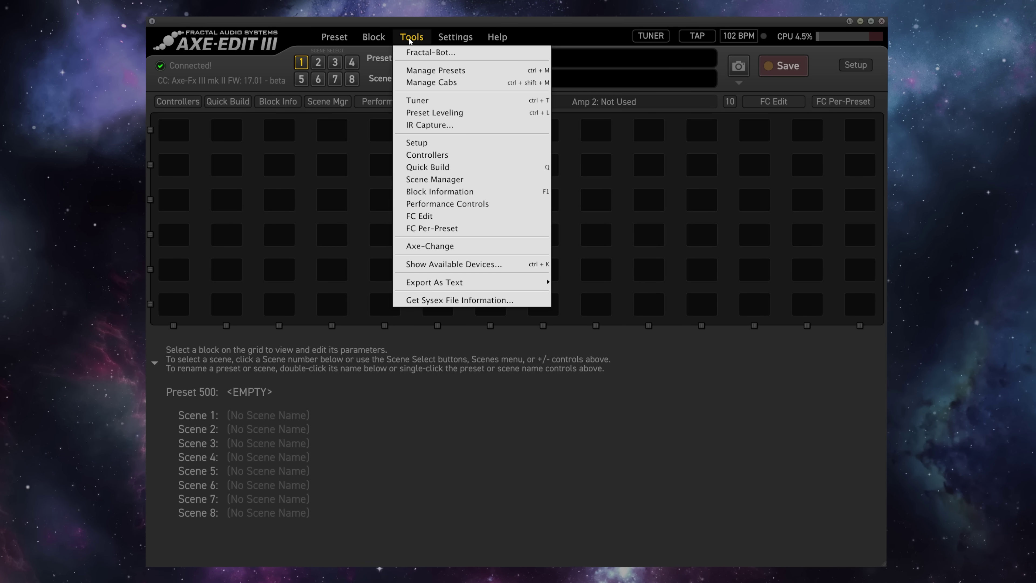
left_click(413, 55)
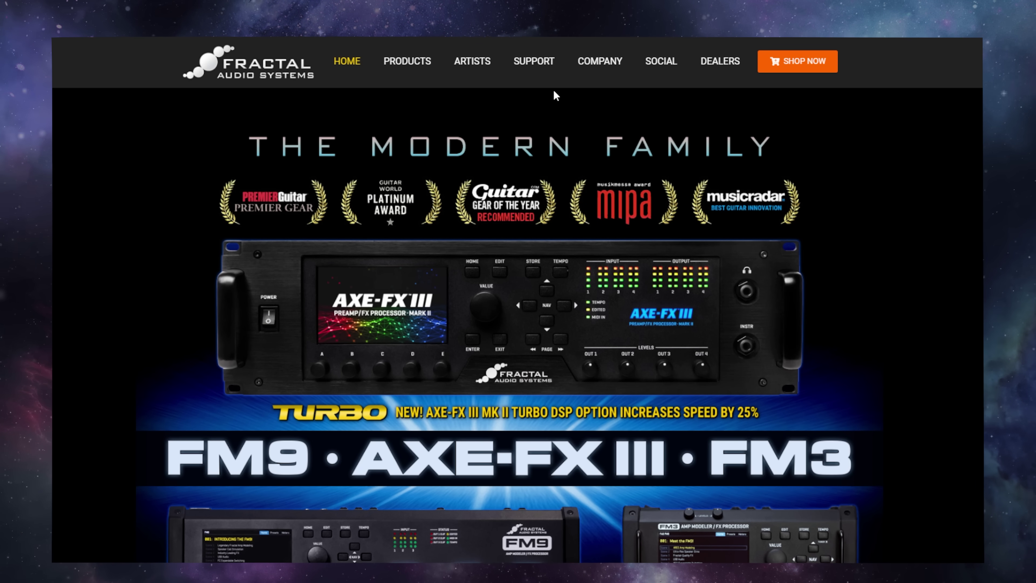
On the Fractal Audio Systems website, view the support downloads for Fractal-Bot.
mouse_move(540, 73)
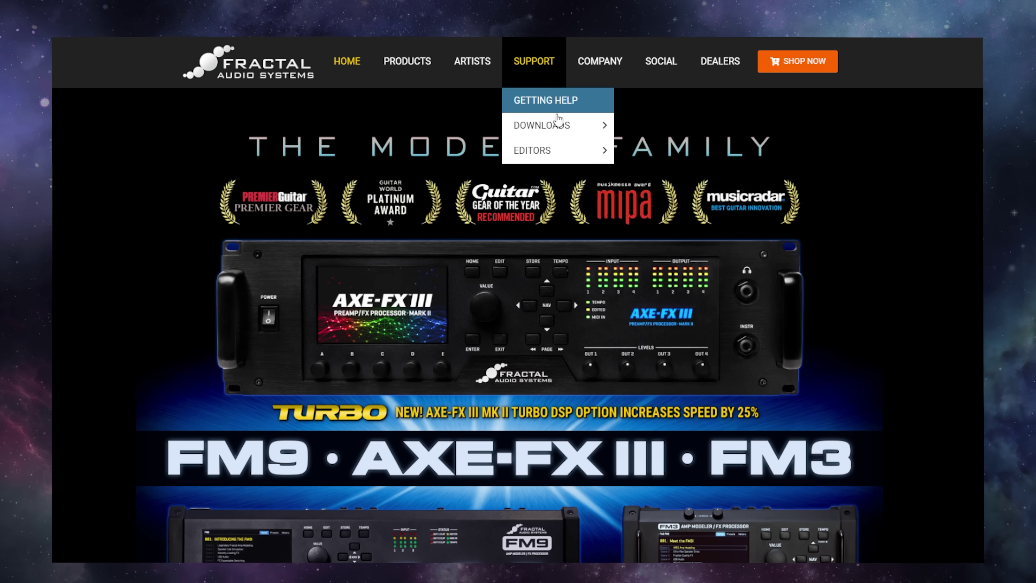
mouse_move(571, 131)
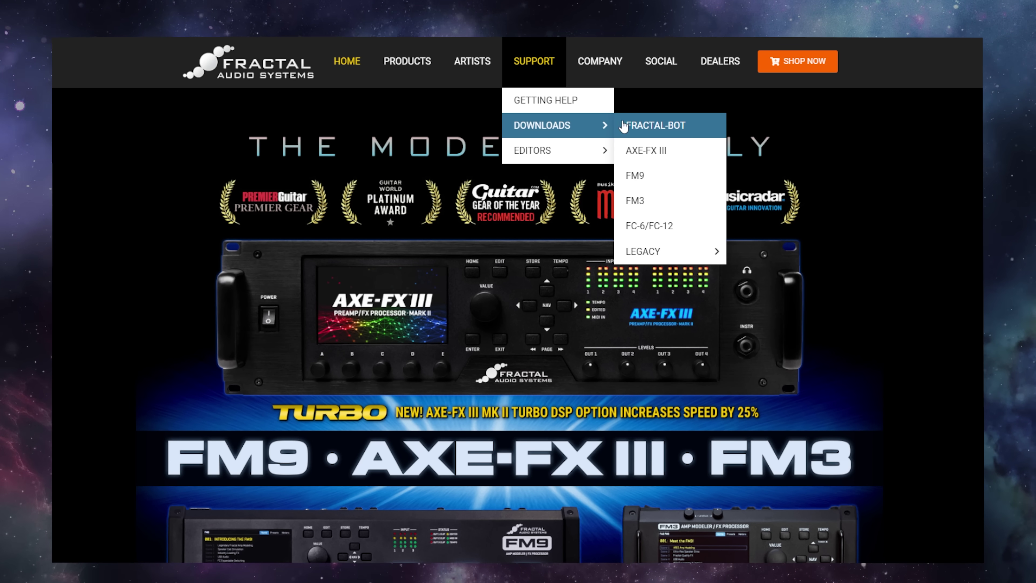
mouse_move(572, 159)
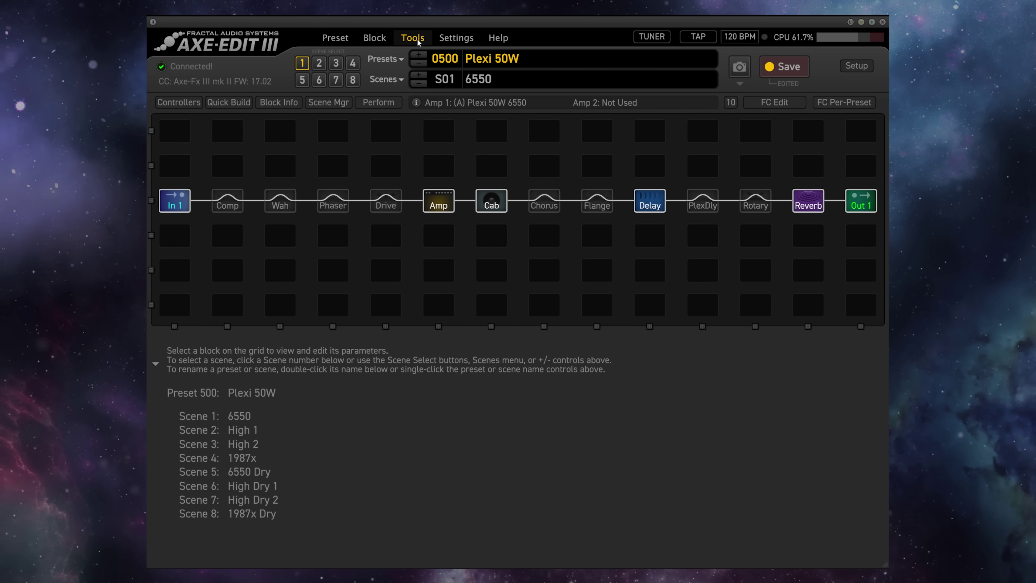
Open Fractal-Bot in Receive Mode, keep the Desktop folder as the save location, and begin receiving to reach the backup options.
left_click(418, 40)
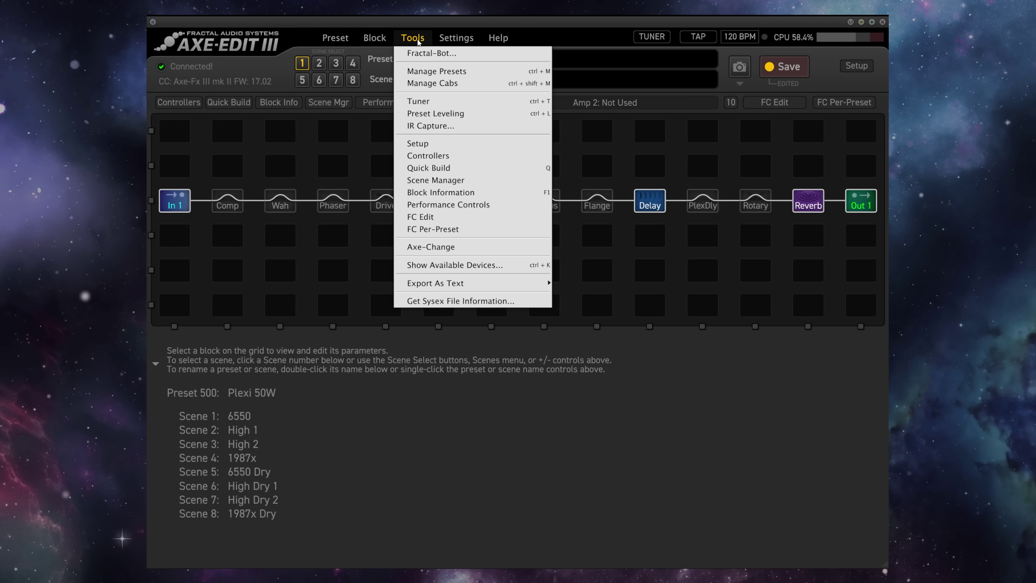
left_click(415, 56)
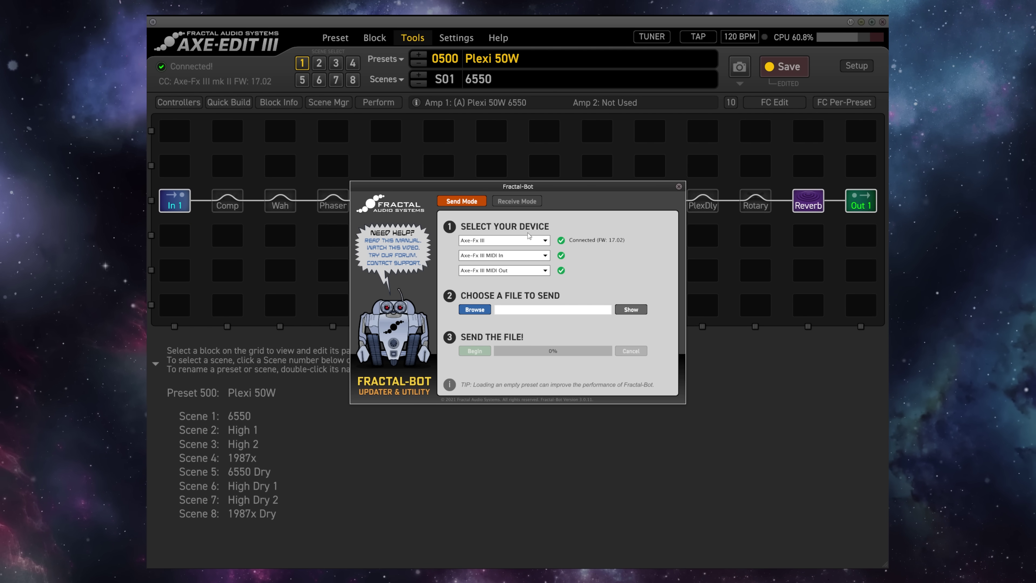
left_click(520, 204)
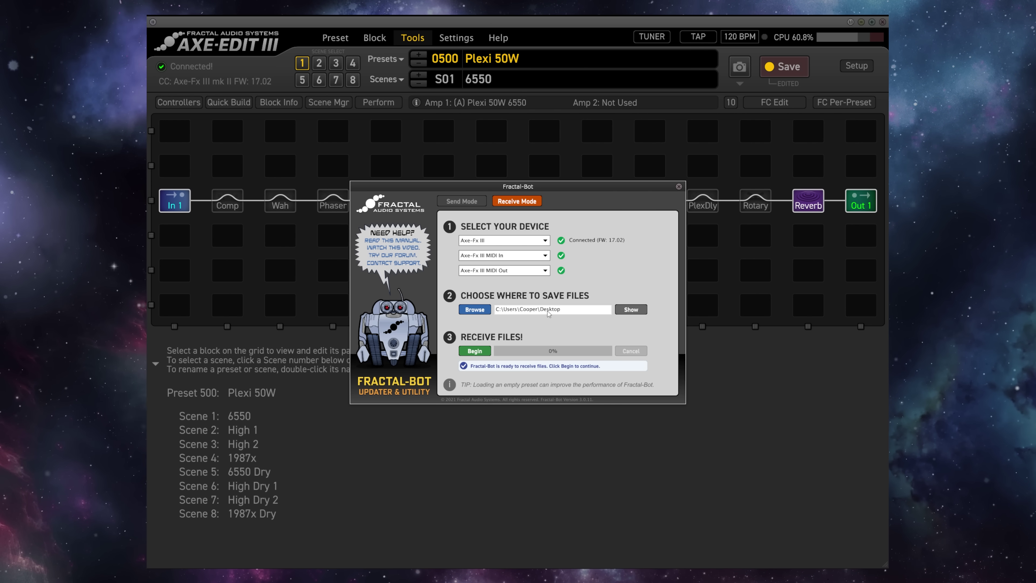
left_click(474, 309)
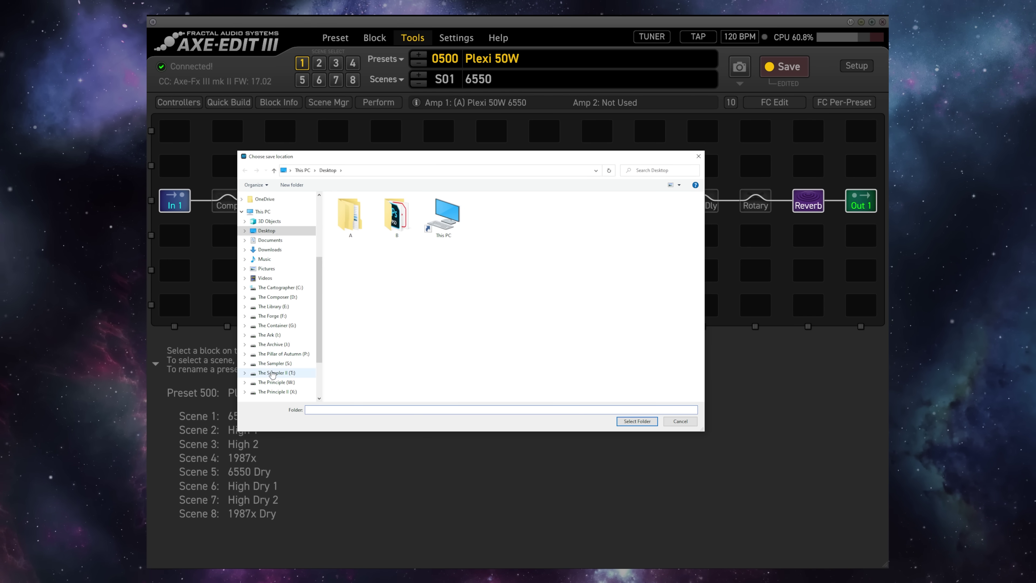
left_click(703, 156)
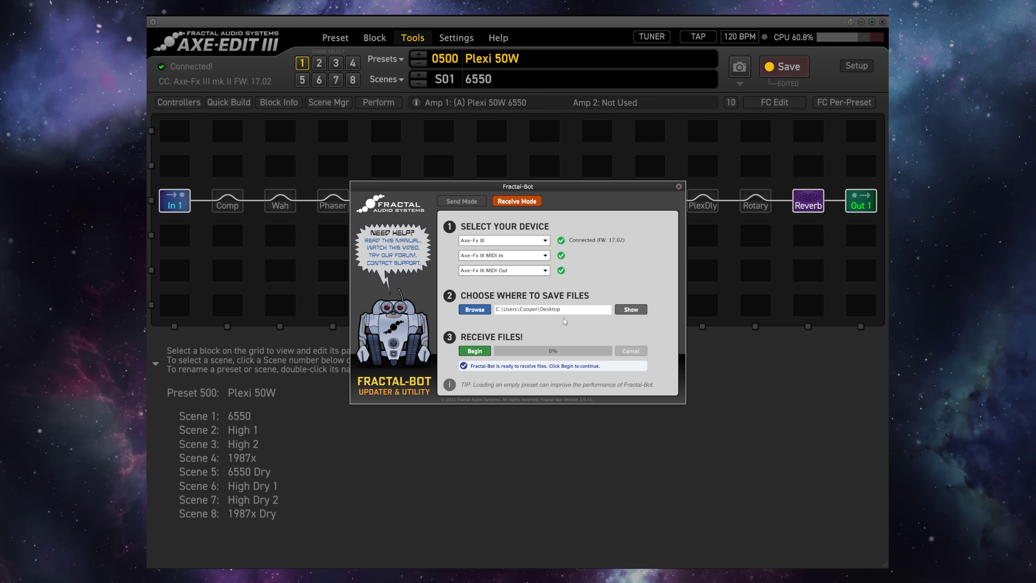
left_click(475, 351)
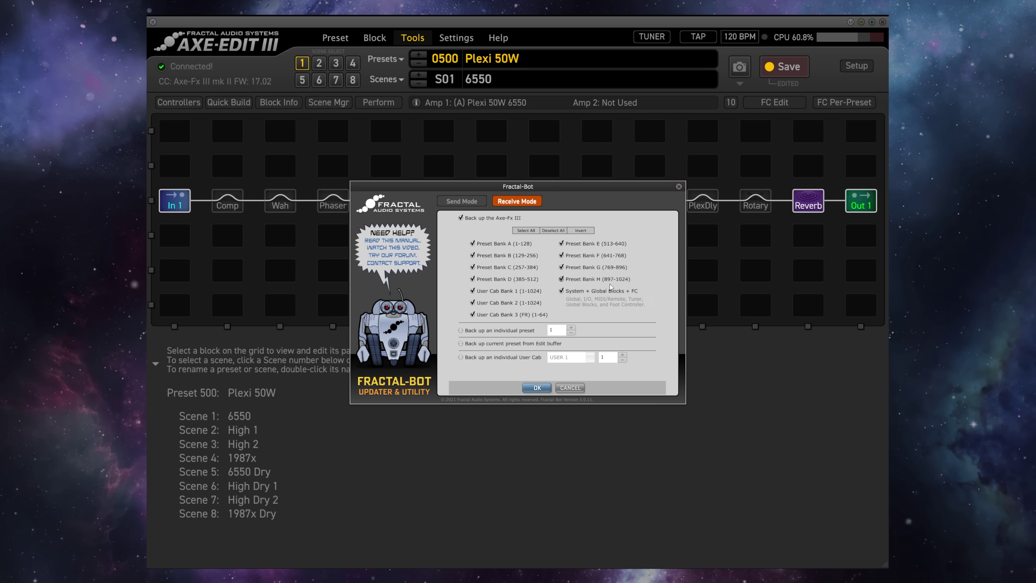
Try the backup options for individual preset 5, the edit buffer preset, and an individual User Cab from USER 1.
left_click(470, 334)
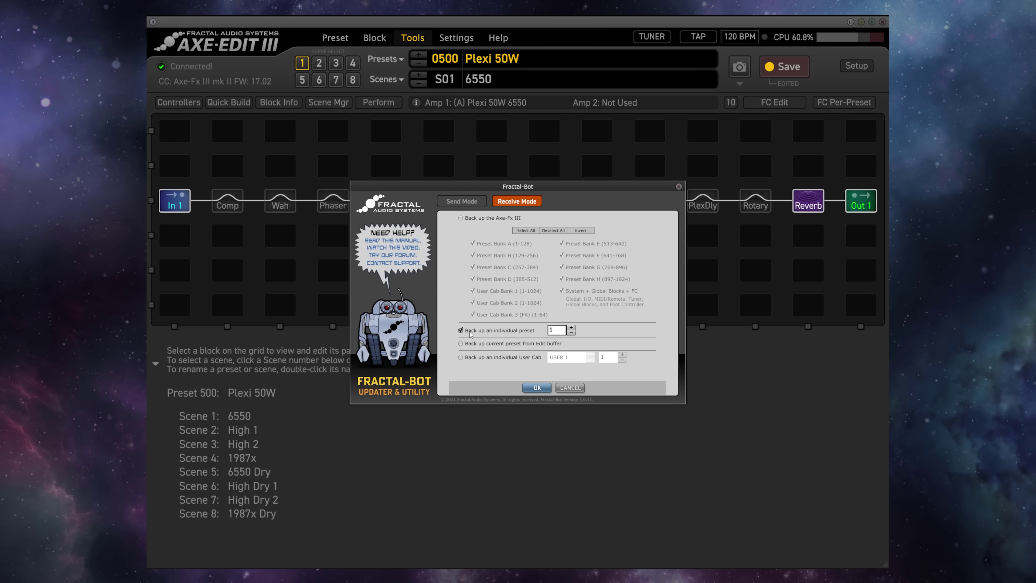
left_click(570, 327)
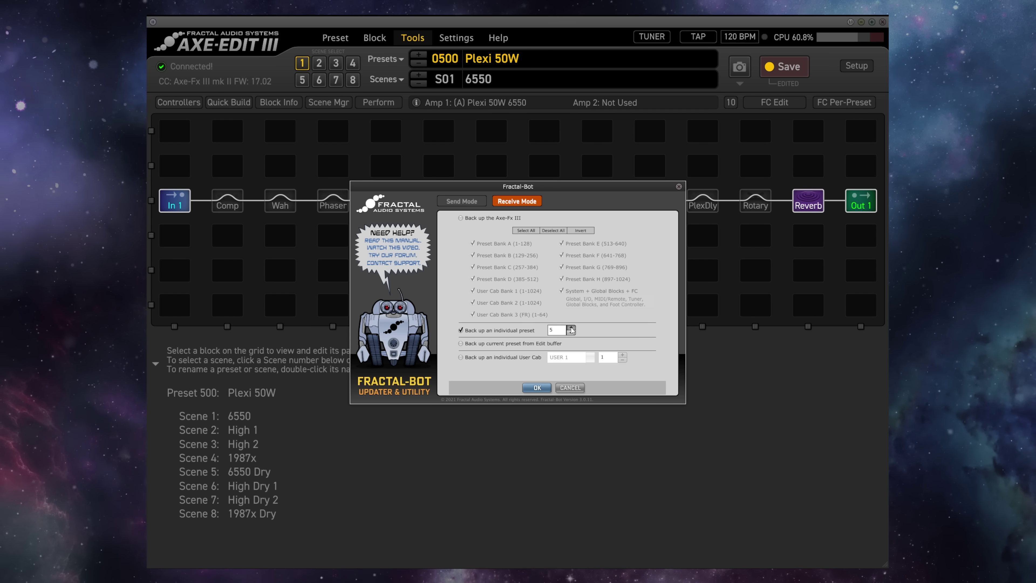
left_click(486, 344)
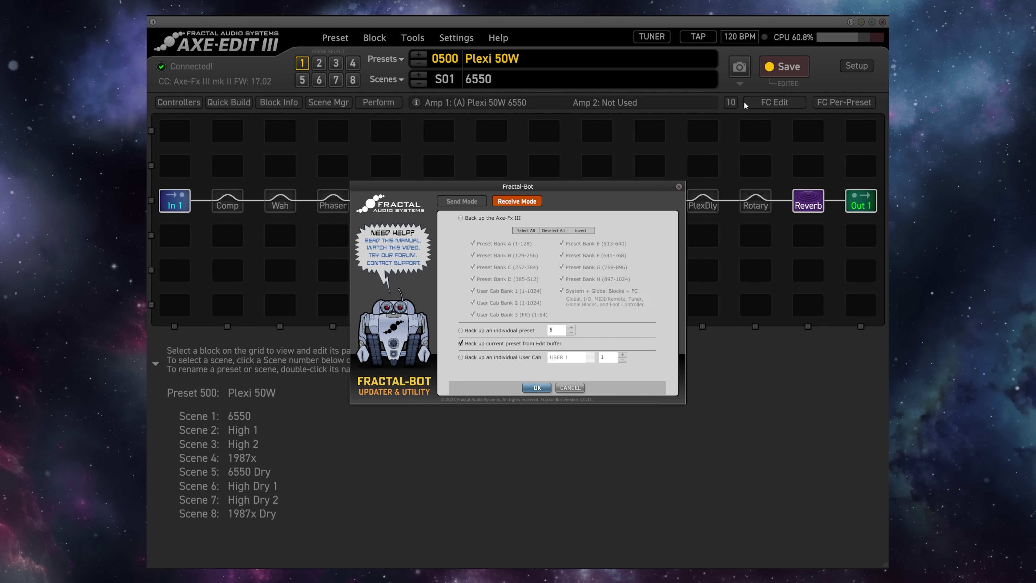
left_click(481, 359)
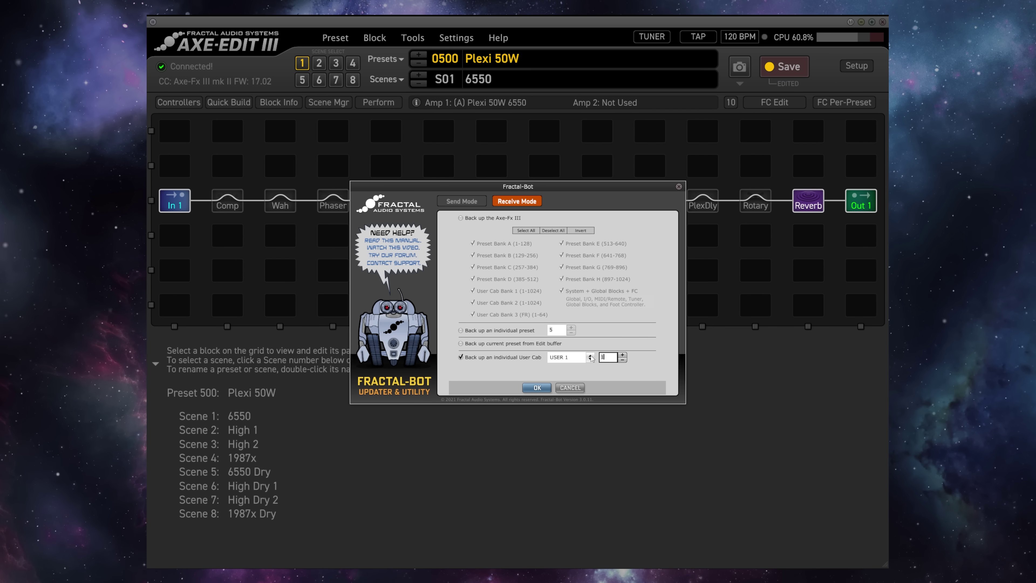
left_click(566, 358)
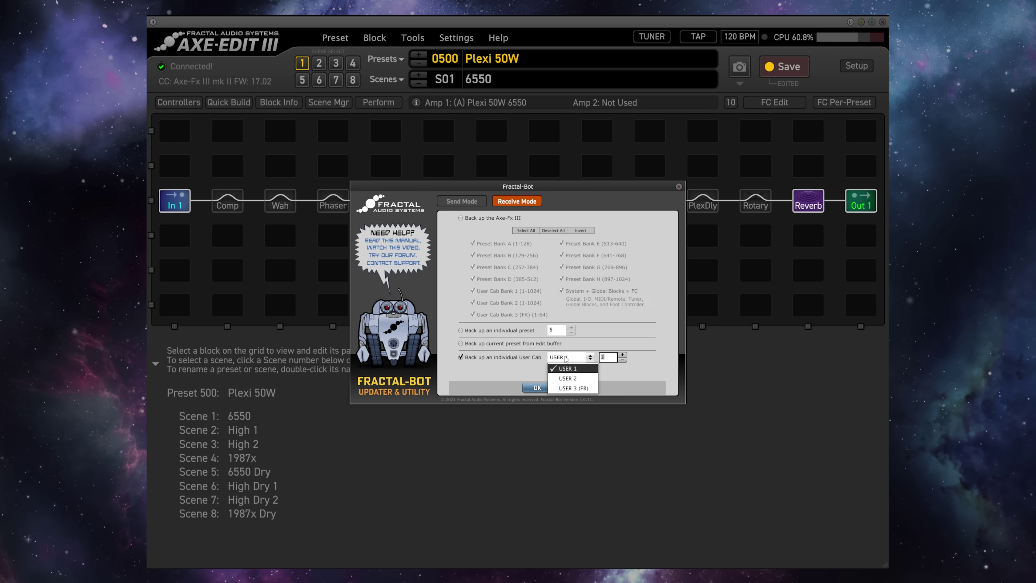
key("Escape")
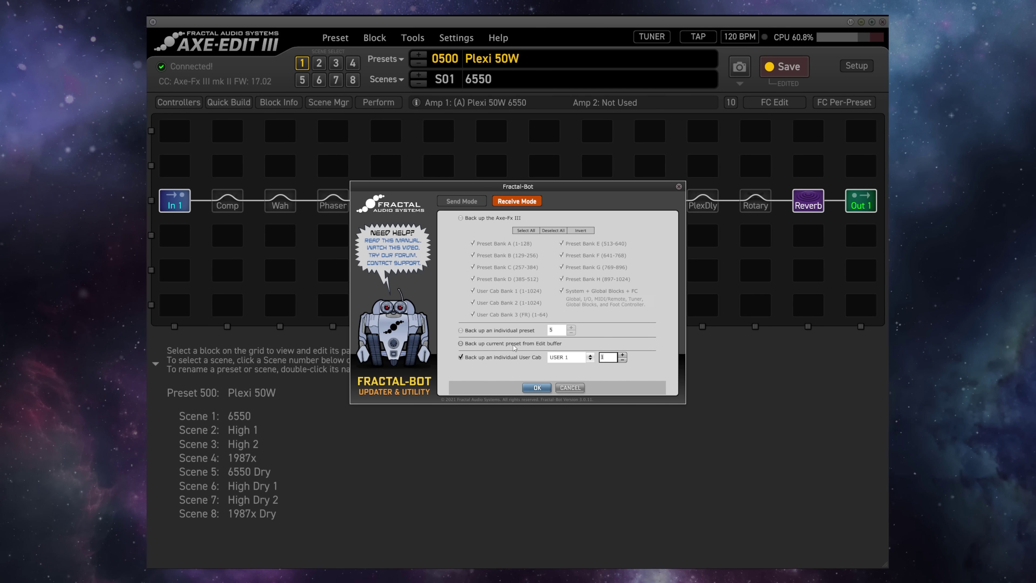
Back up the current Plexi 50W preset from the edit buffer and dismiss the completion notice.
left_click(513, 345)
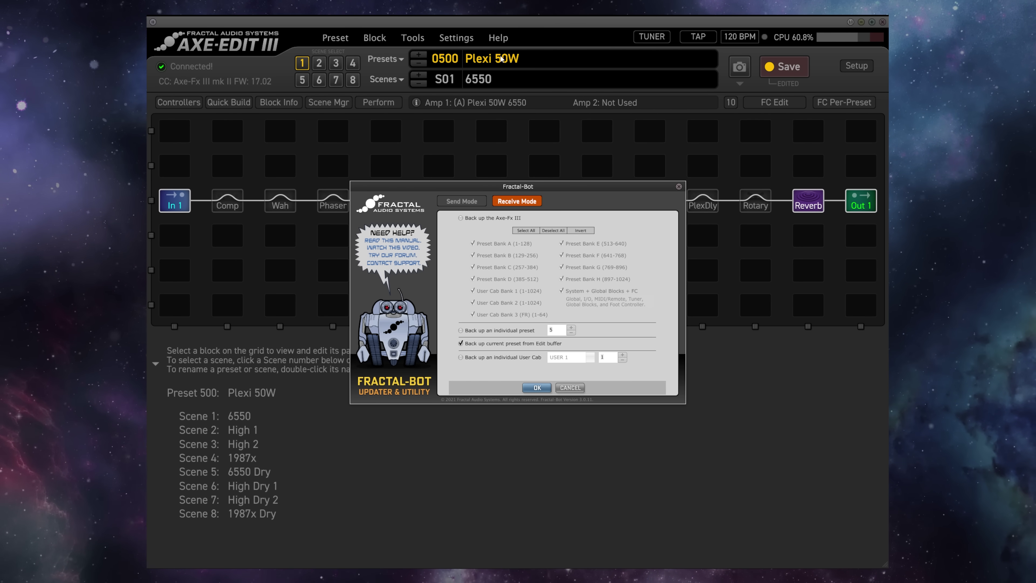
left_click(541, 391)
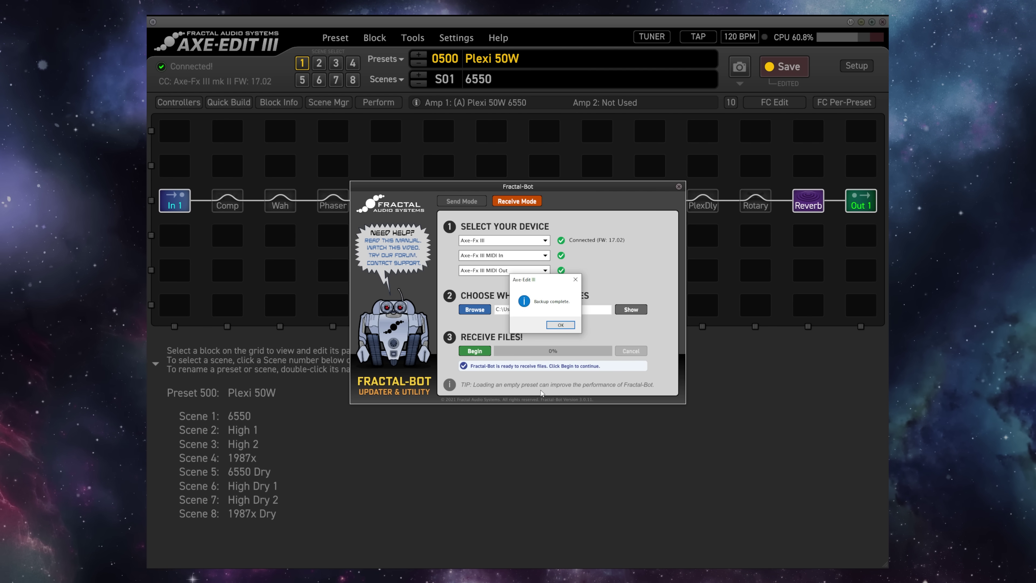
left_click(560, 325)
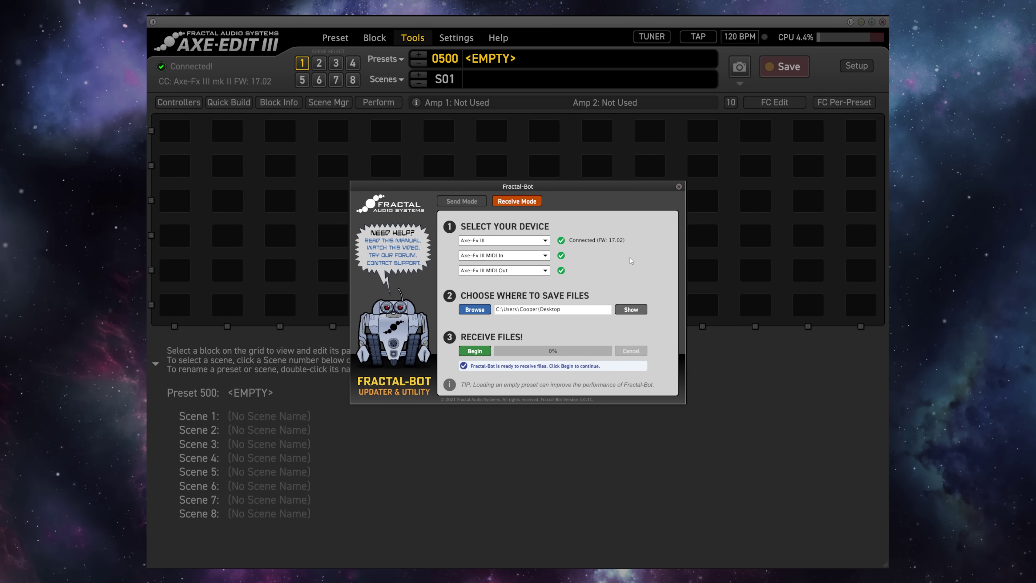
Send the Desktop file IIIMk2-Plexi 50W.syx to the Axe-Fx III in Send Mode and save it to preset slot 500.
left_click(461, 201)
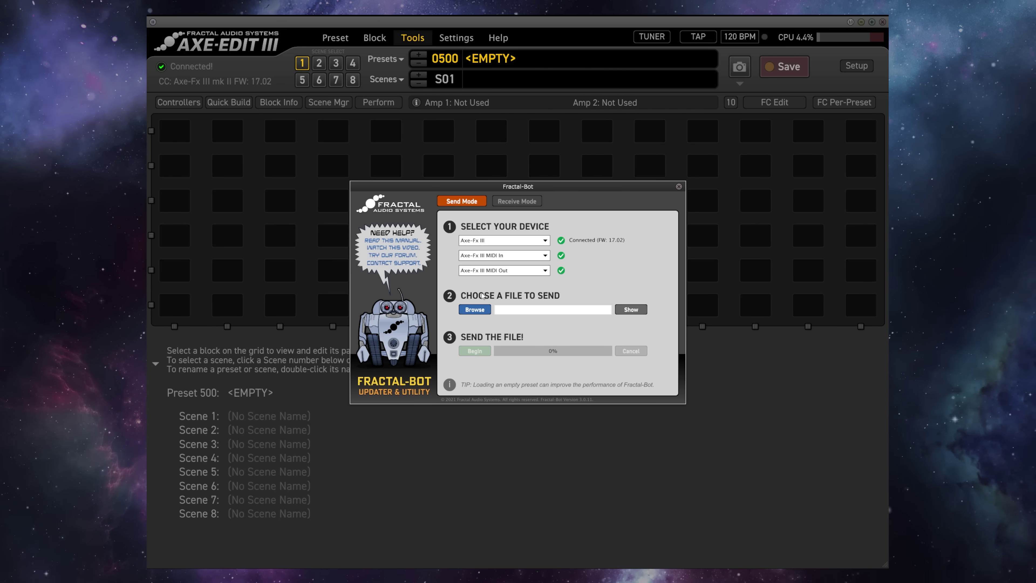
left_click(474, 309)
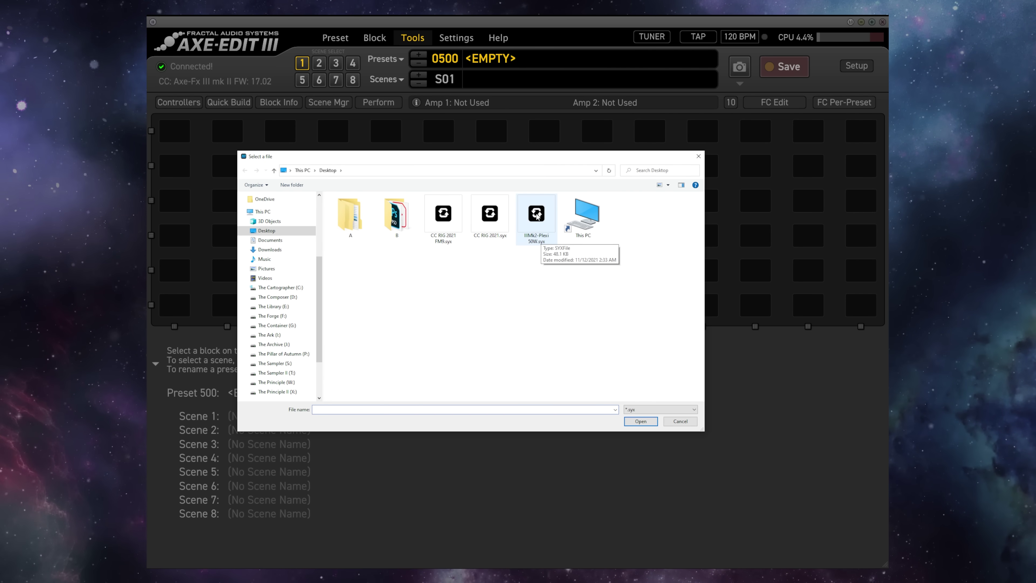
double_click(537, 216)
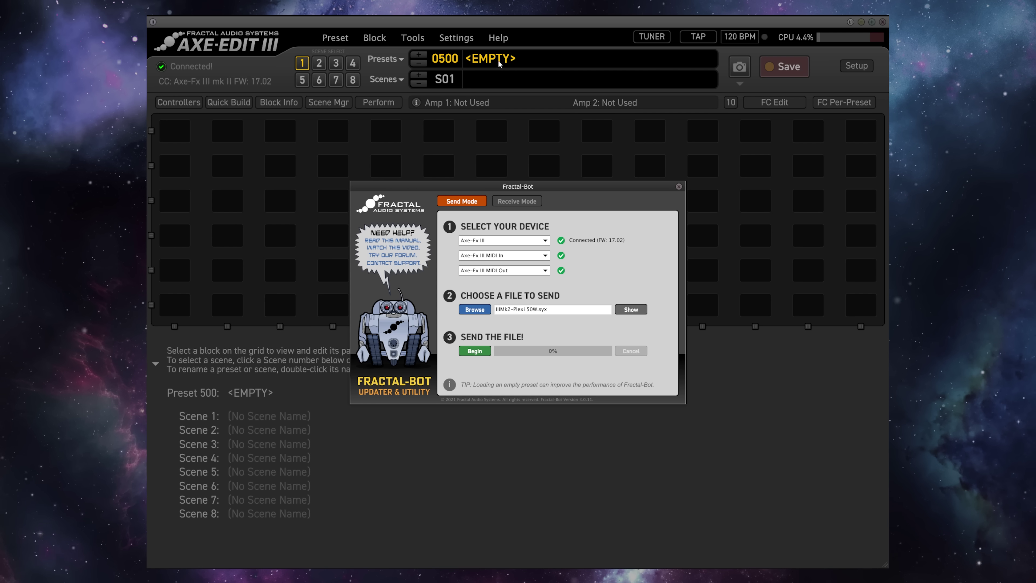
left_click(475, 352)
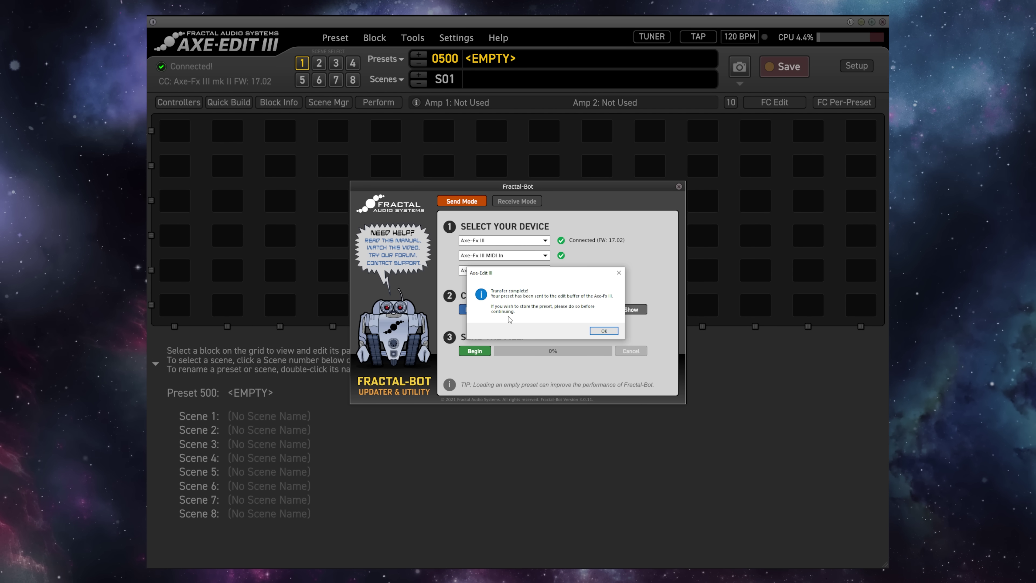
left_click(604, 332)
left_click(678, 186)
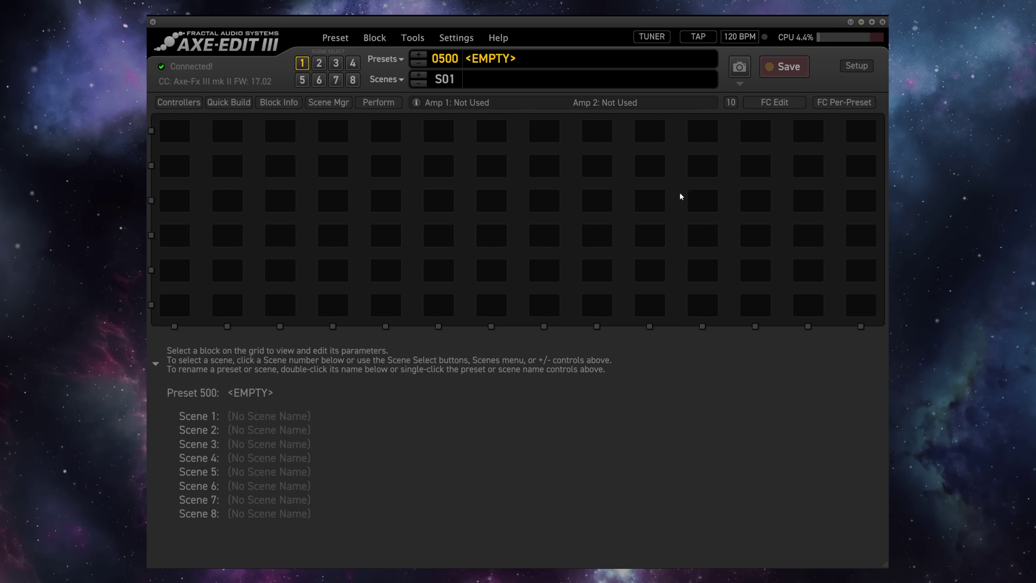
left_click(784, 67)
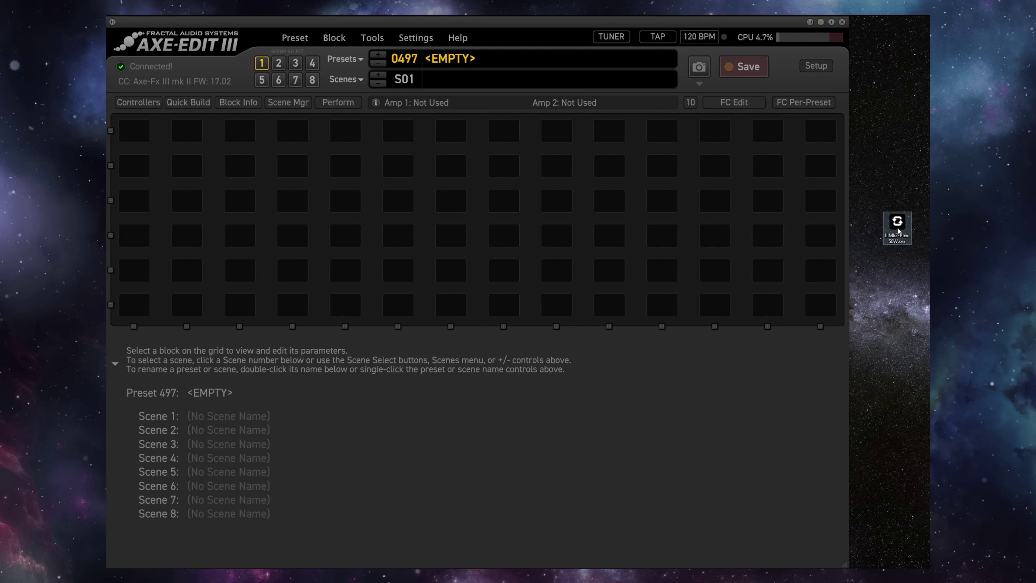
Load IIIMk2-Plexi 50W.syx from the desktop straight into empty preset 497 and save the preset.
left_click_drag(897, 230, 542, 77)
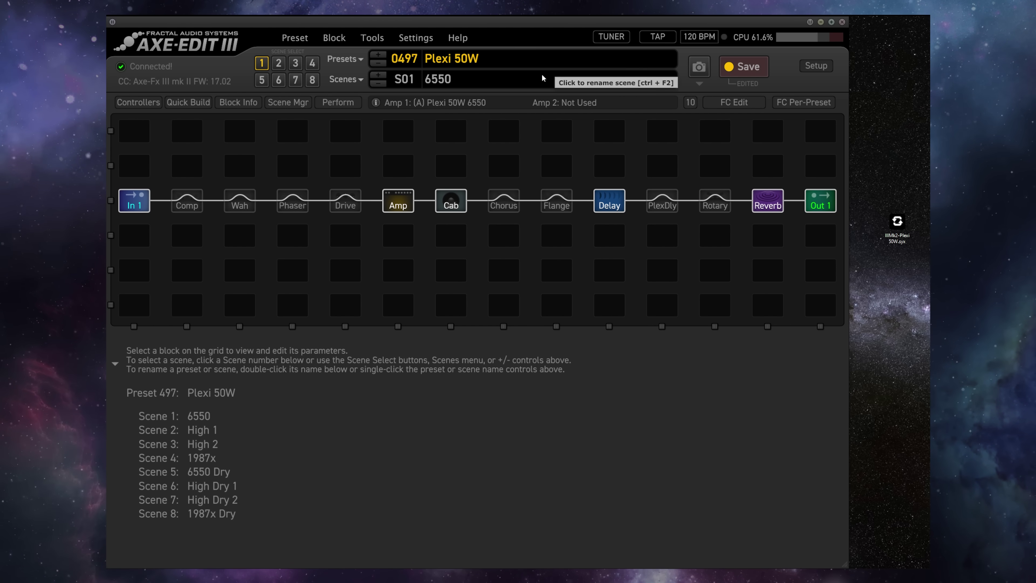
left_click(745, 70)
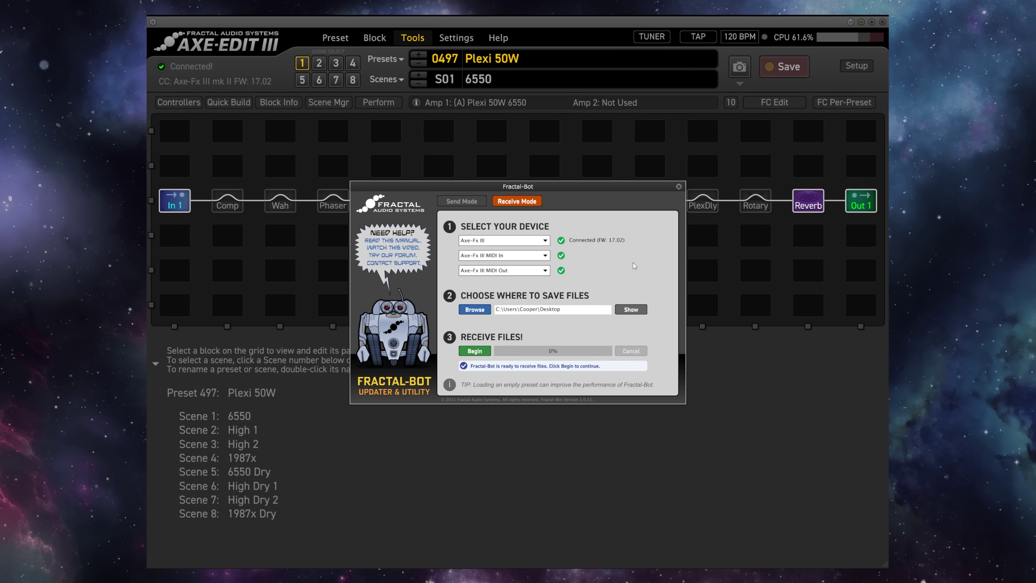
Back up only Preset Bank A (1-128) to the Desktop with all other banks and system data deselected.
left_click(471, 353)
left_click(553, 231)
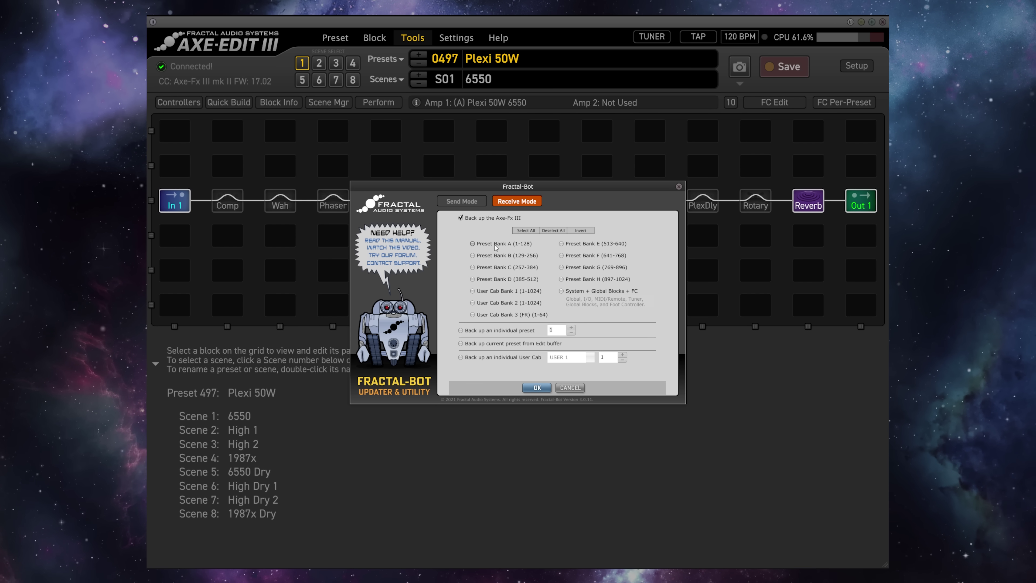
left_click(537, 388)
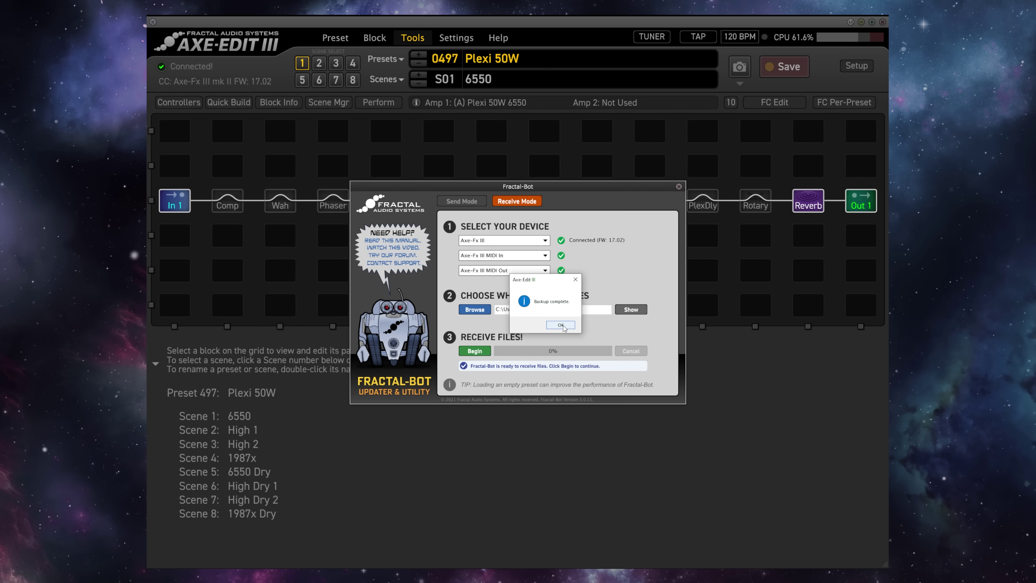
left_click(561, 325)
left_click(463, 201)
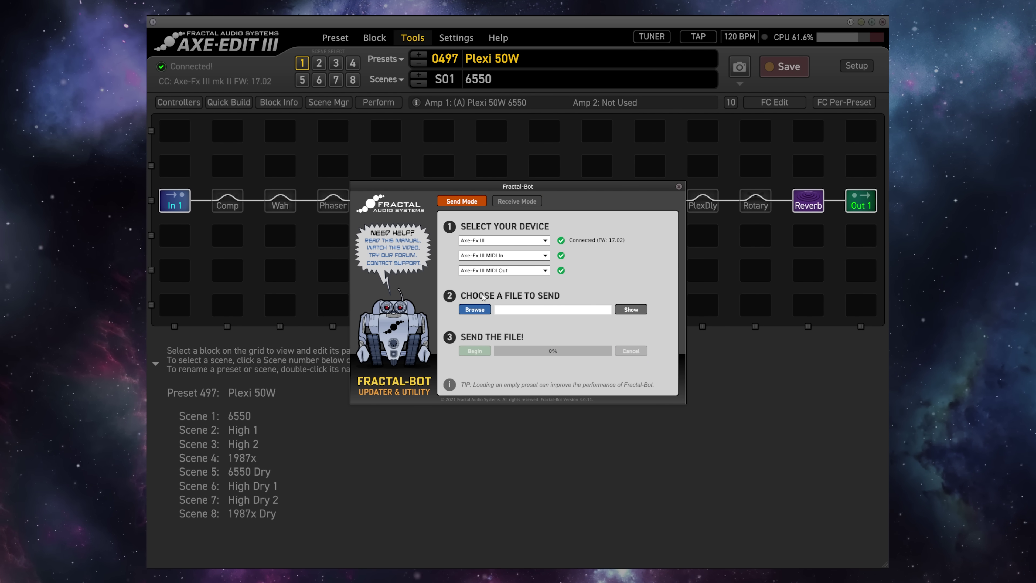
left_click(478, 311)
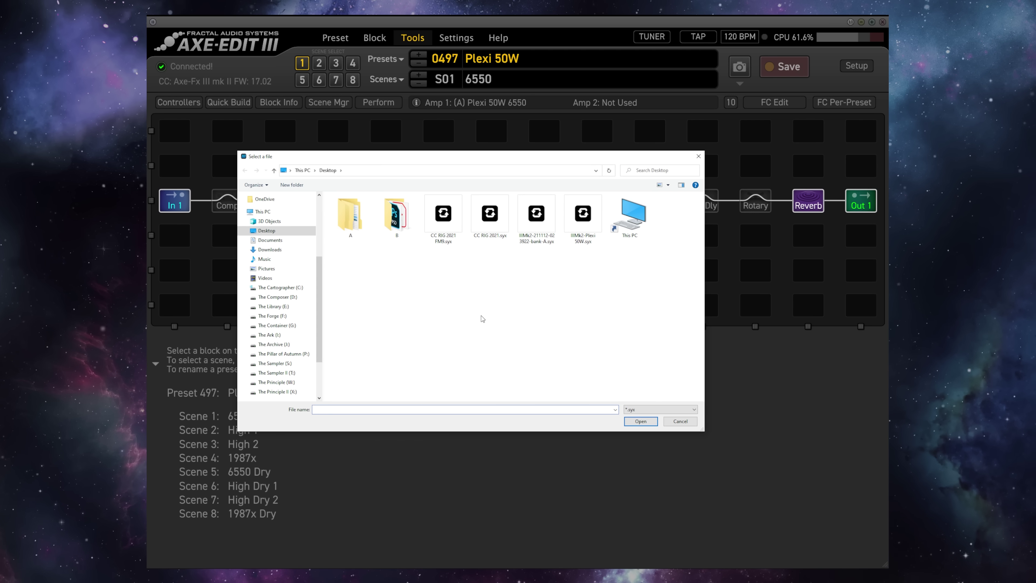
left_click(536, 220)
double_click(537, 220)
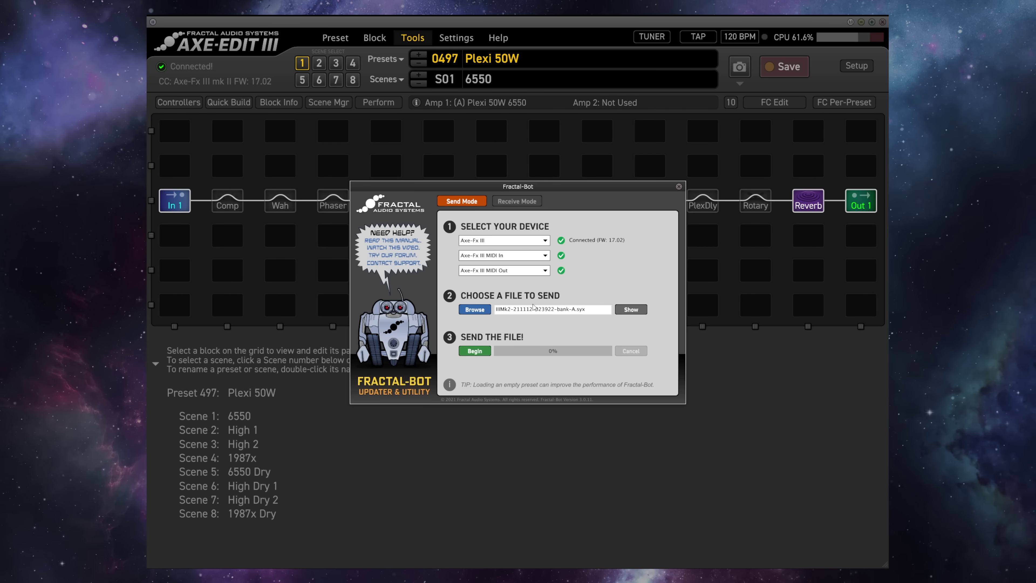
left_click(474, 351)
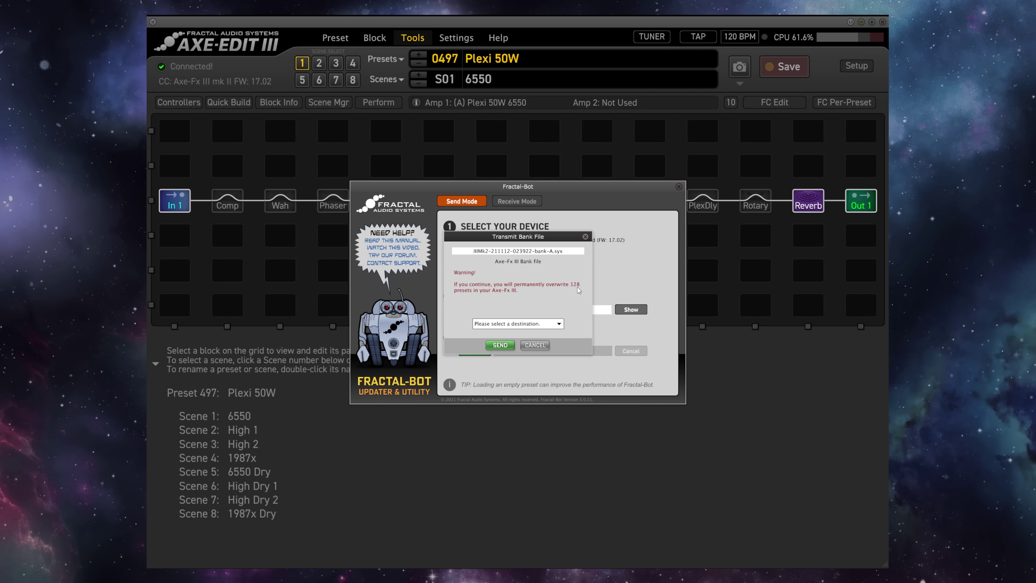
left_click(557, 324)
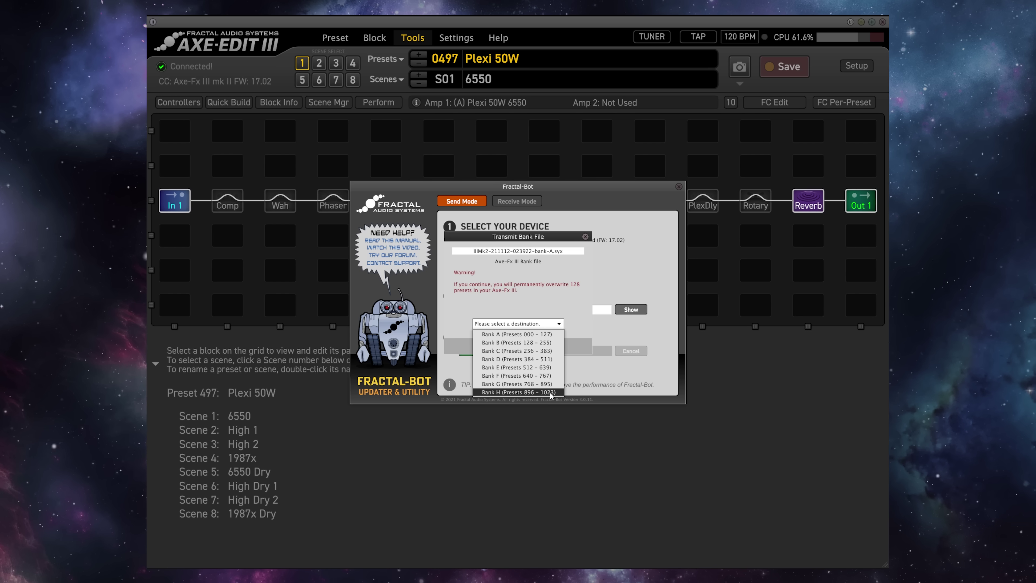
left_click(547, 336)
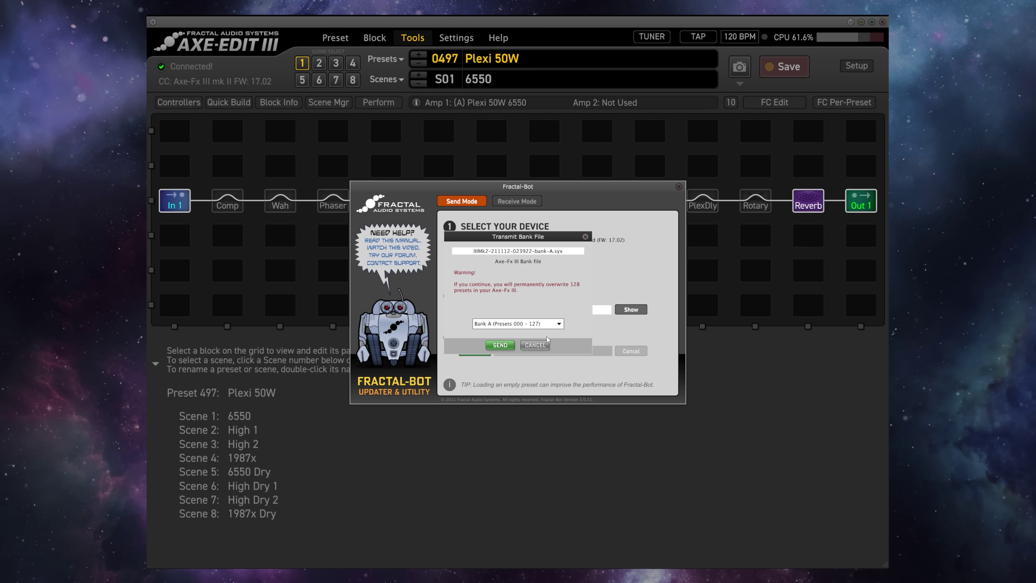
left_click(500, 345)
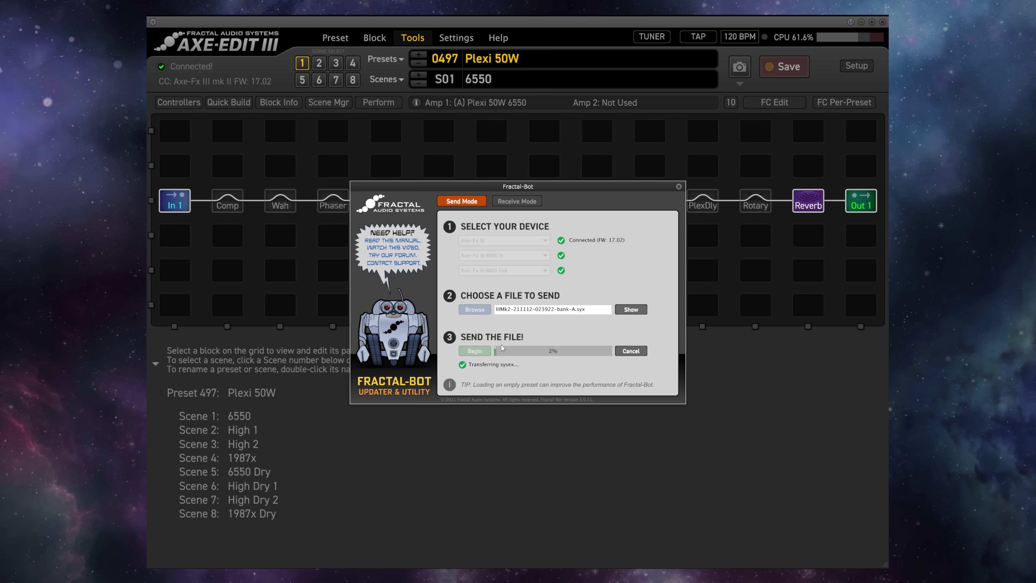